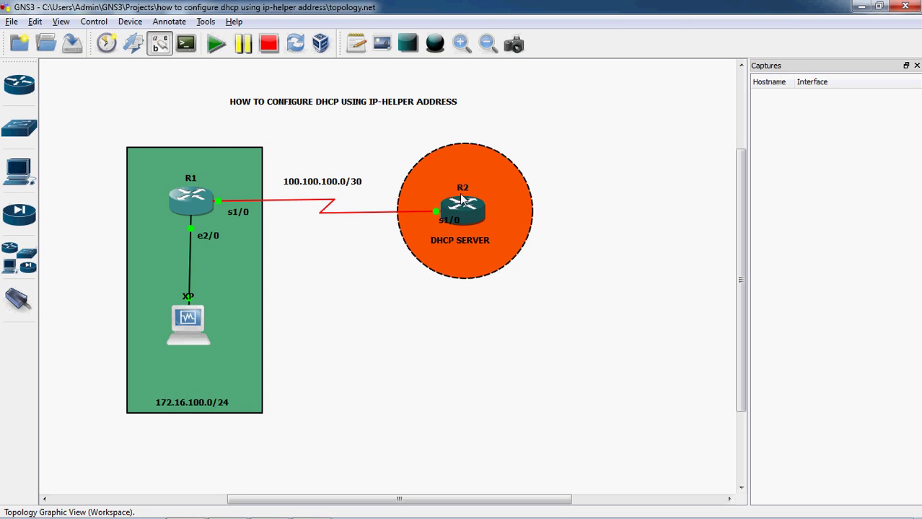
Step: Switch to R1's console in SuperPuTTY and enter interface configuration mode for se1/0
mouse_move(177, 211)
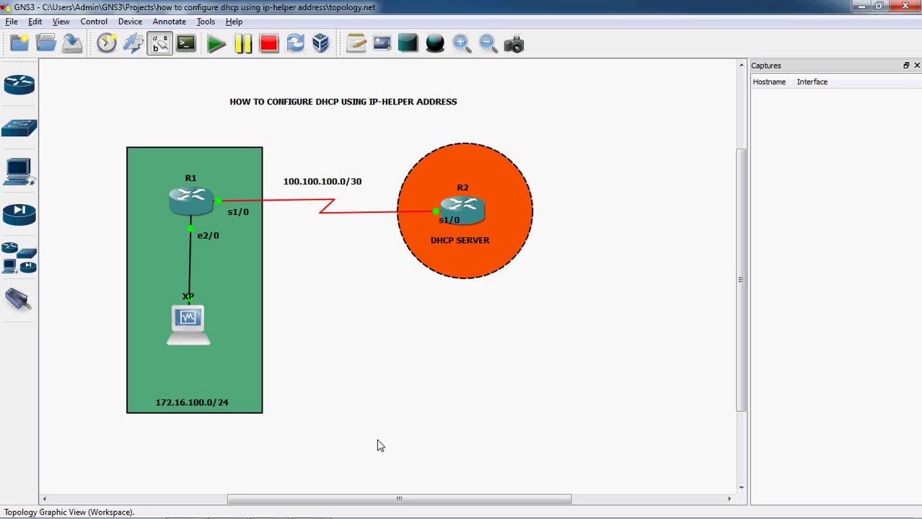
click(269, 505)
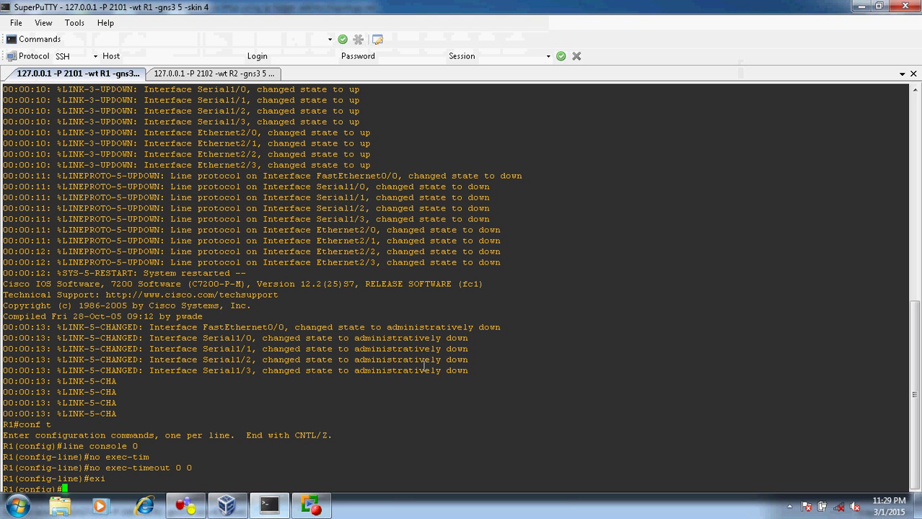
text(inbt)
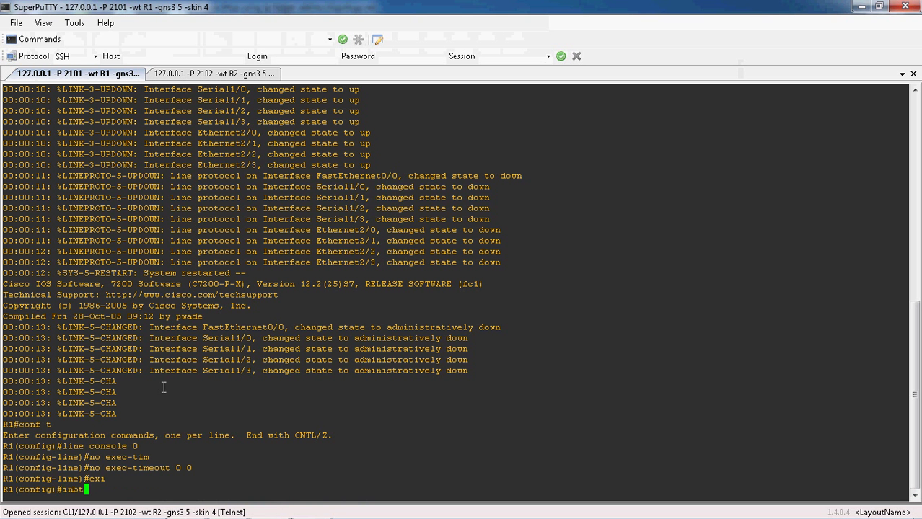
key(BackSpace)
key(BackSpace)
key(BackSpace)
key(BackSpace)
text(int se1/0)
key(Return)
Step: Assign IP address 100.100.100.1 with subnet mask 255.255.255.252 to R1's se1/0 interface
text(ip add)
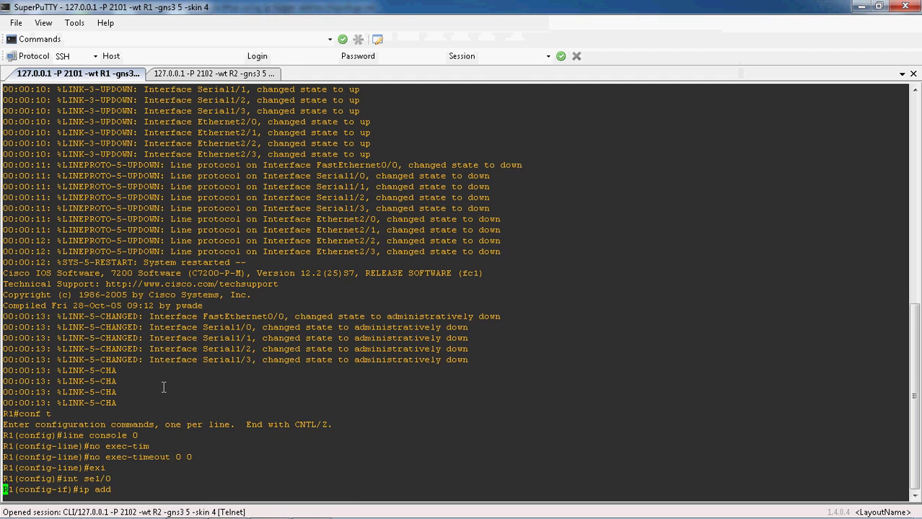
key(Tab)
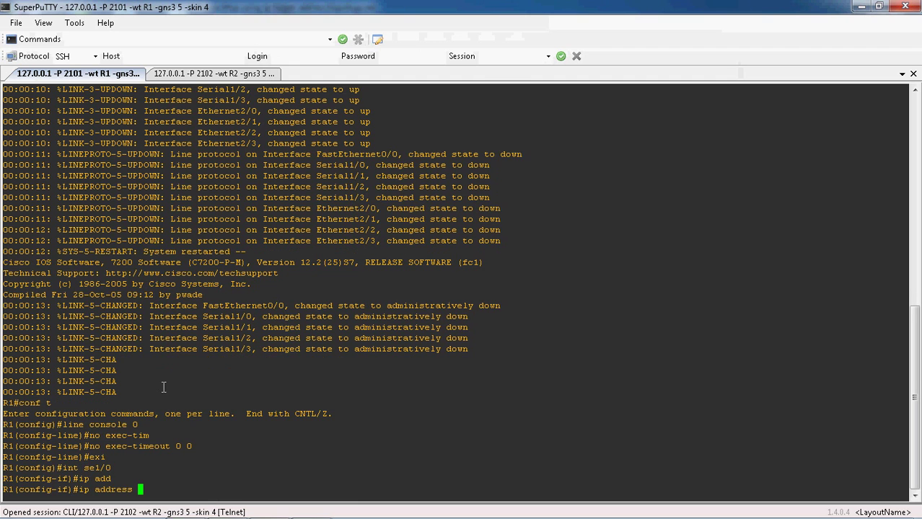
click(312, 507)
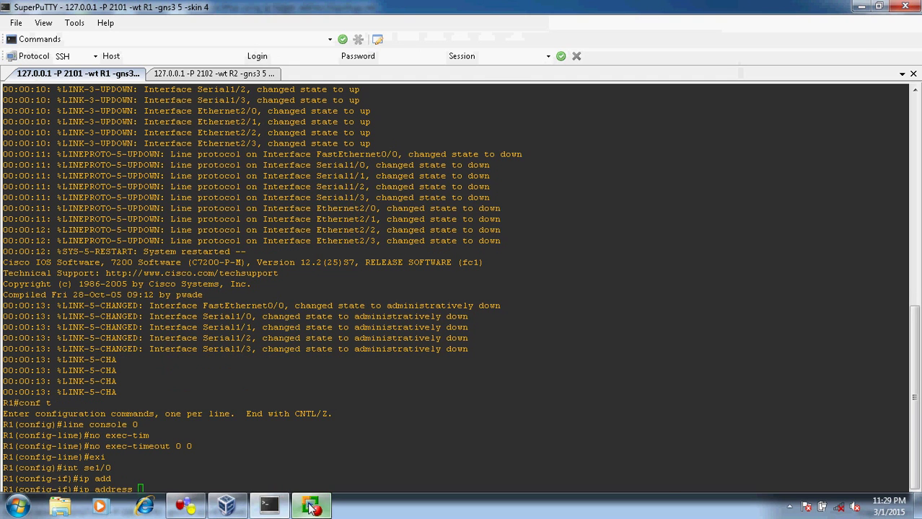
click(311, 508)
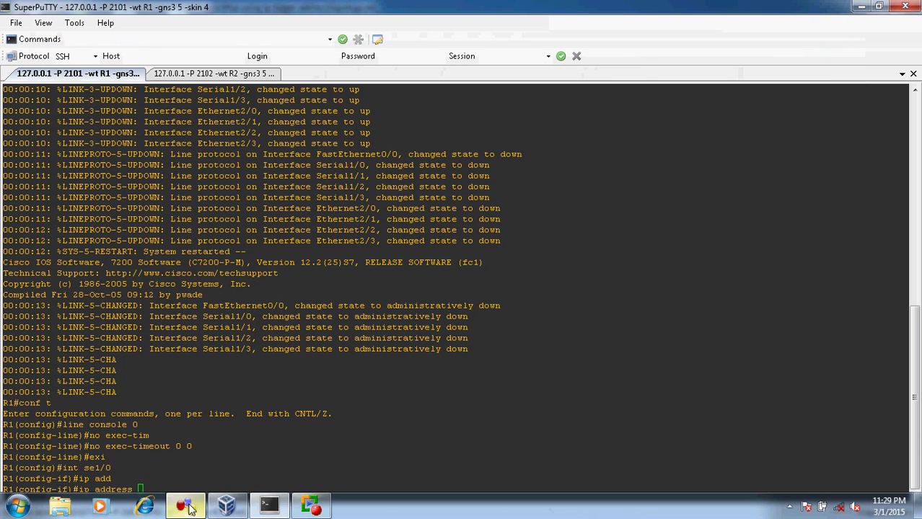
click(188, 507)
click(270, 507)
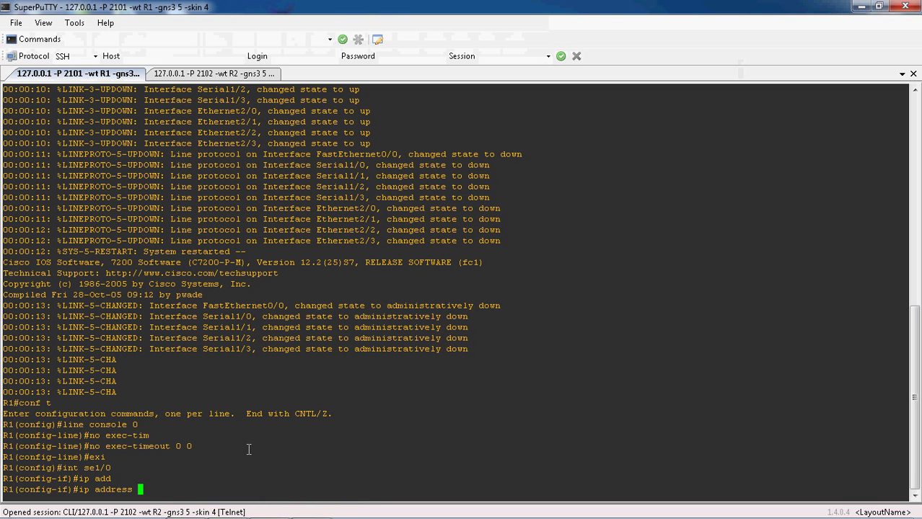
text(100.100.100.1 255.255.255.252)
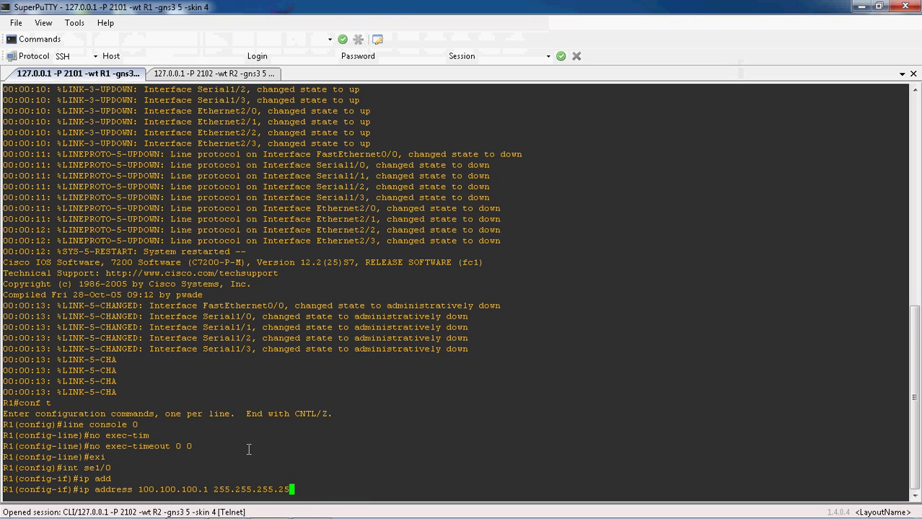
key(Return)
Step: Enable R1's serial interface with no shut and exit interface configuration mode
text(no shut)
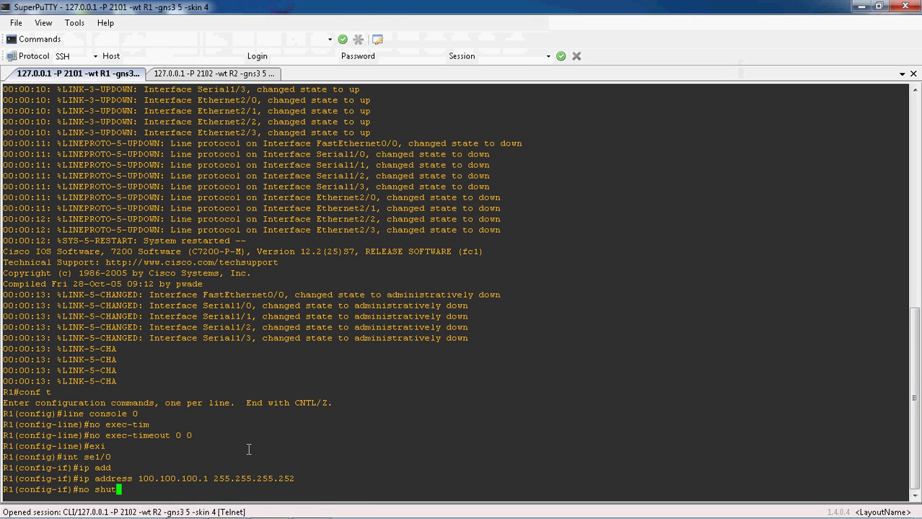
key(Return)
text(exi)
key(Return)
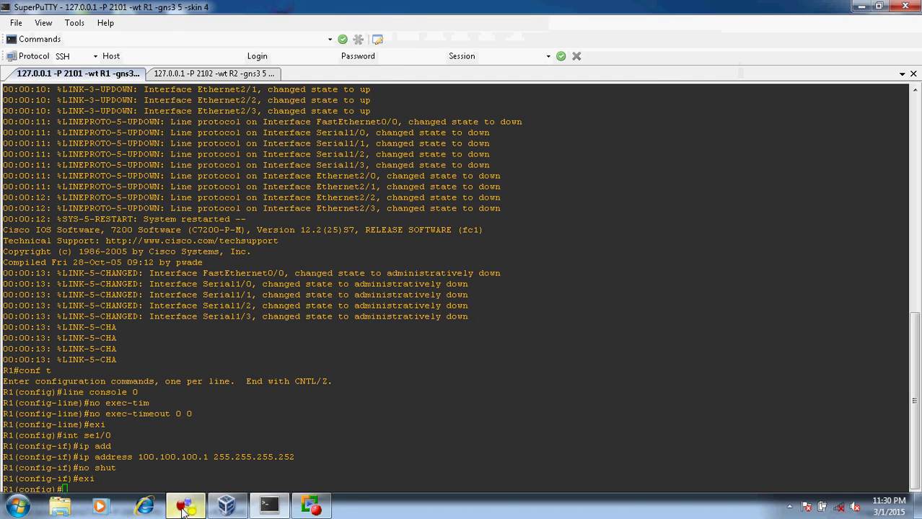
Step: Check the topology in GNS3, switch to R2's console in SuperPuTTY and enter interface configuration mode for se1/0
click(185, 506)
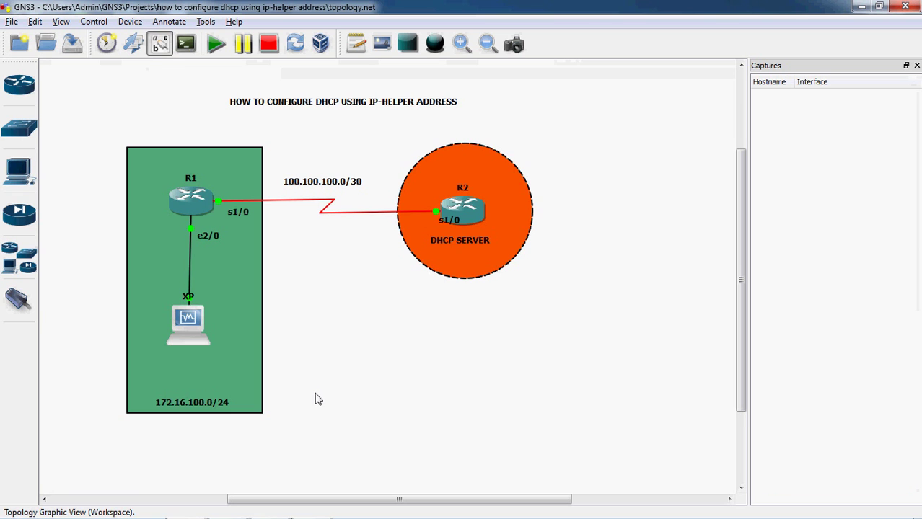
click(271, 506)
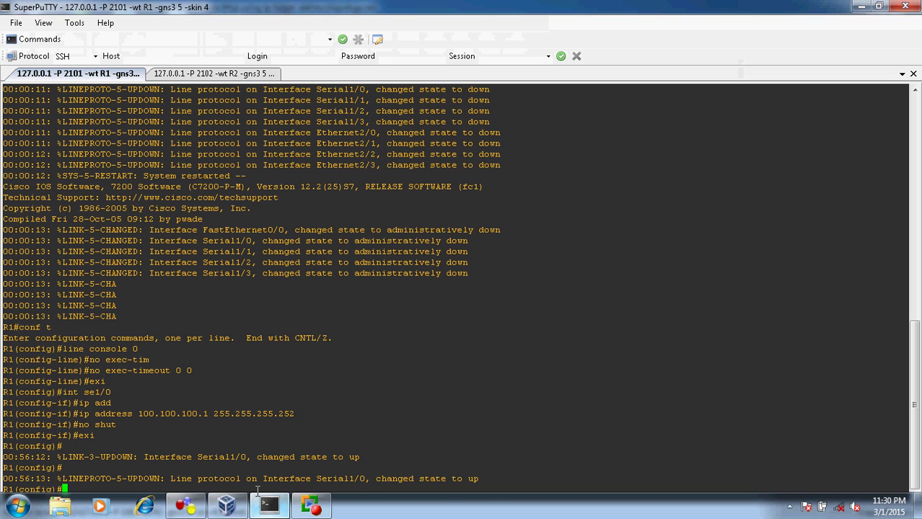
click(218, 74)
text(int s)
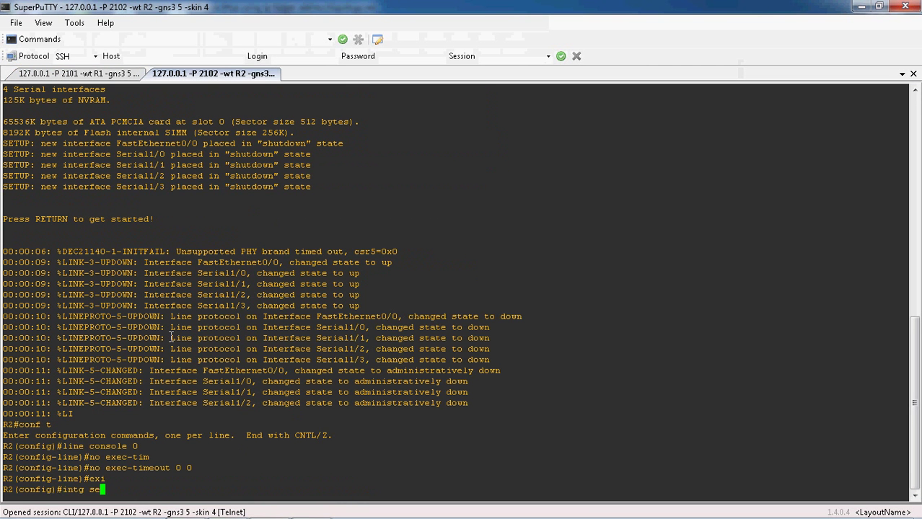
text(e1/0)
key(Return)
Step: Assign IP address 100.100.100.2 with subnet mask 255.255.255.252 to R2's se1/0 interface
text(ip add)
key(Tab)
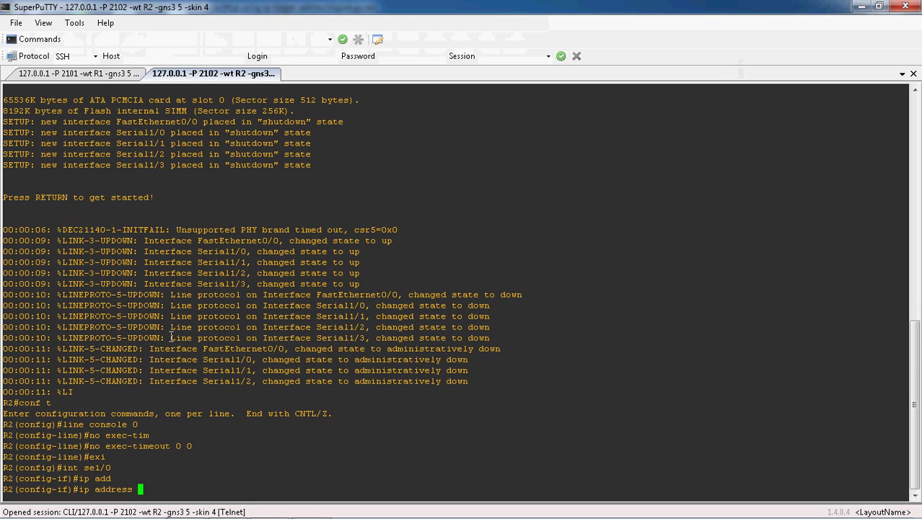
text(100.100.100.2 255)
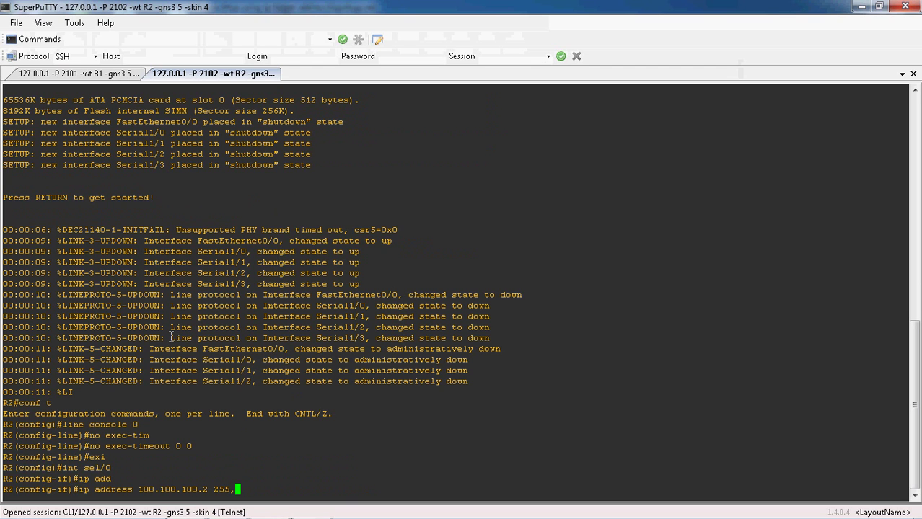
text(.255.255.252)
key(Return)
Step: Enable R2's serial interface with no shut and exit interface configuration mode
text(no )
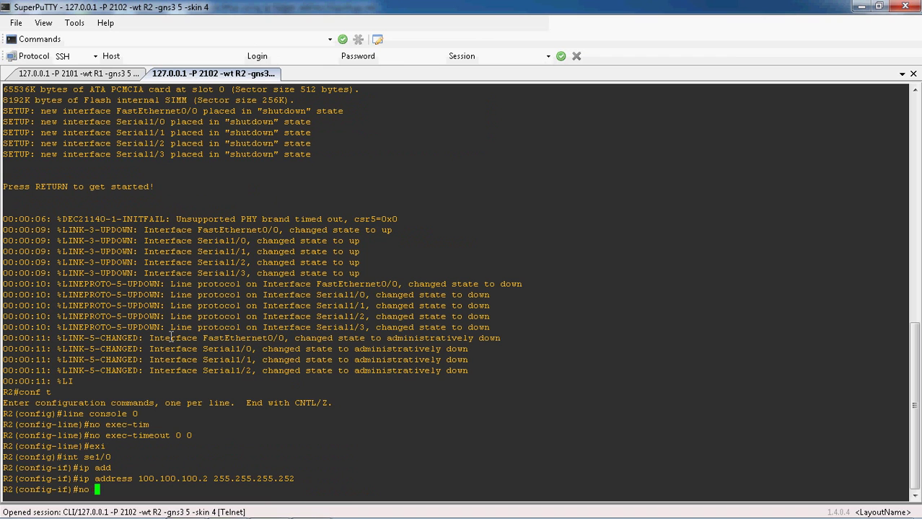
text(shut)
key(Return)
text(exi)
key(Return)
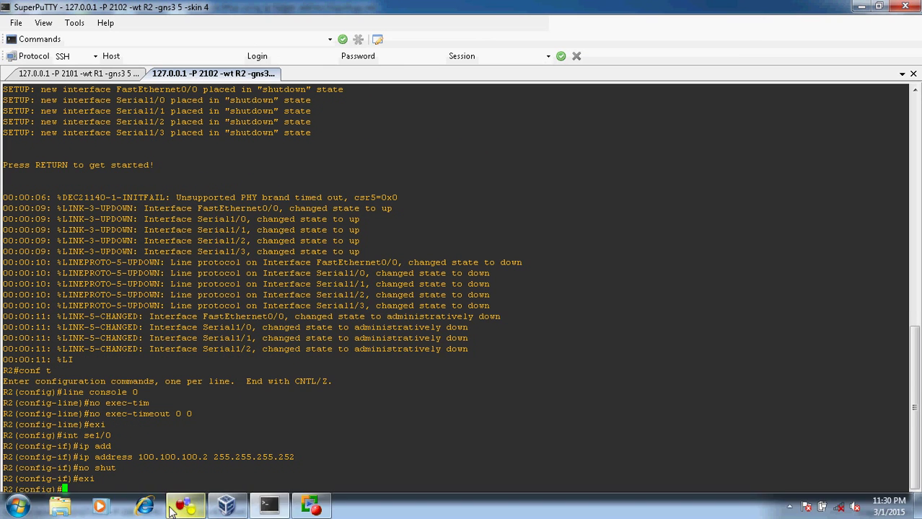
Step: Create a DHCP pool named cisco on R2
click(172, 511)
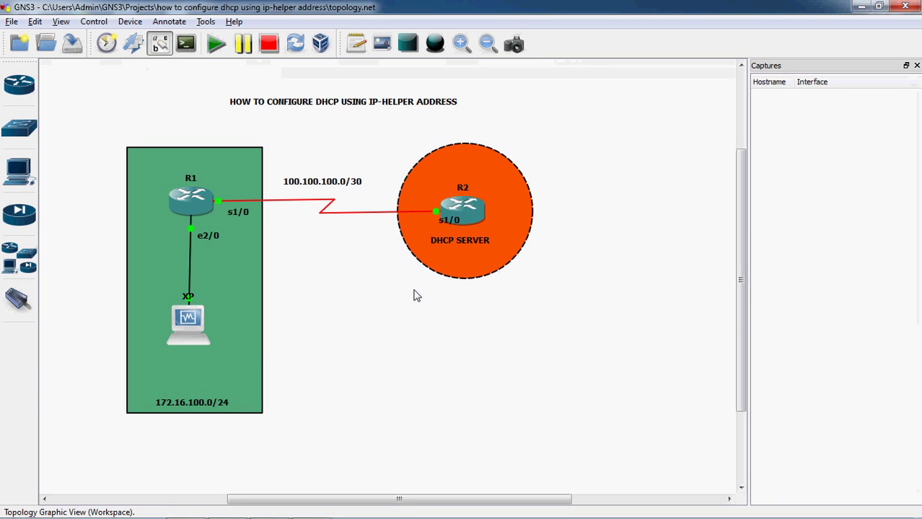
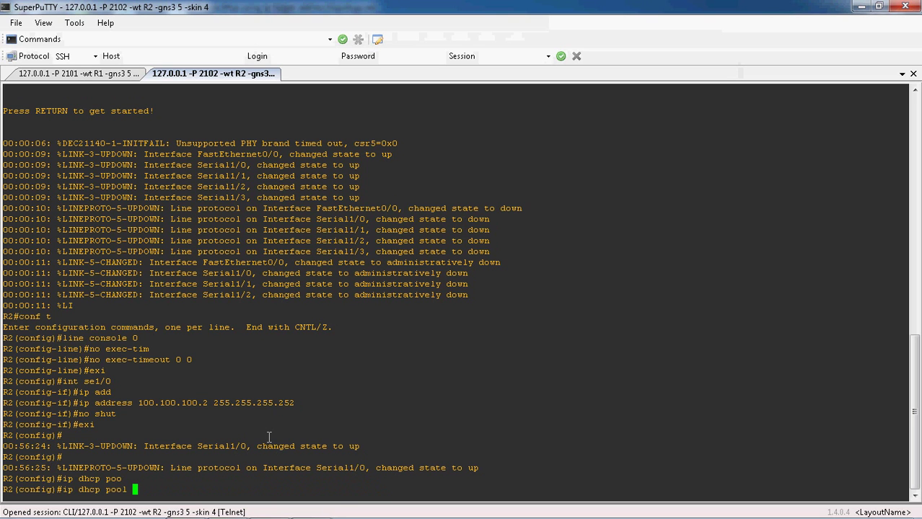
text(cisco)
key(Return)
key(Return)
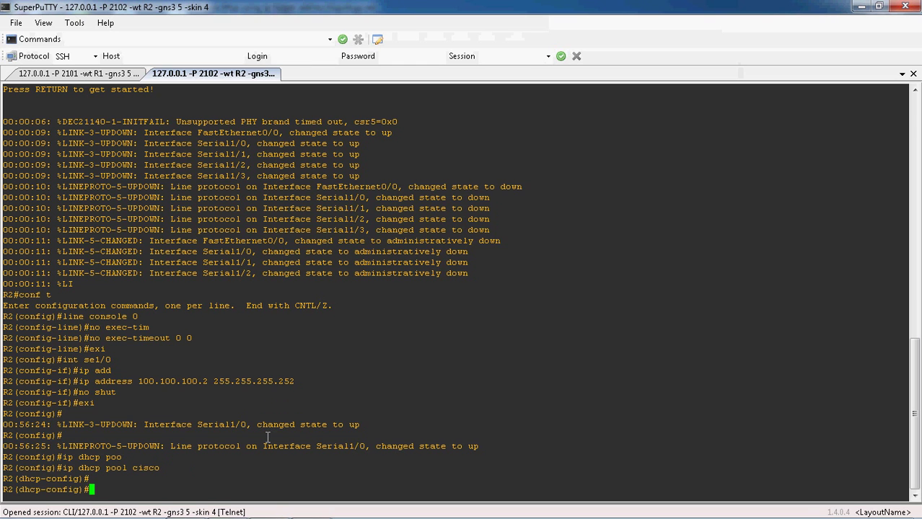
Step: Set the DHCP pool's network to 172.16.100.0 with mask 255.255.255.0, matching the client LAN in the GNS3 topology
click(176, 499)
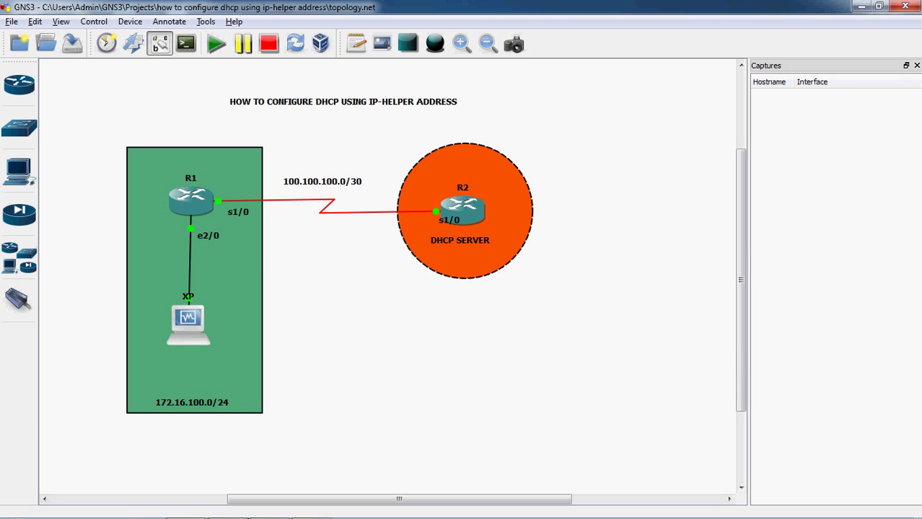
click(311, 509)
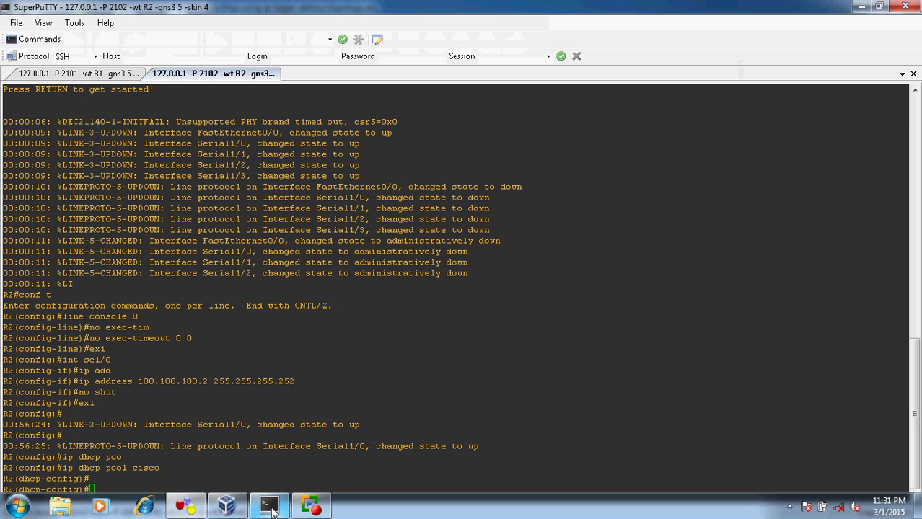
text(net)
key(Tab)
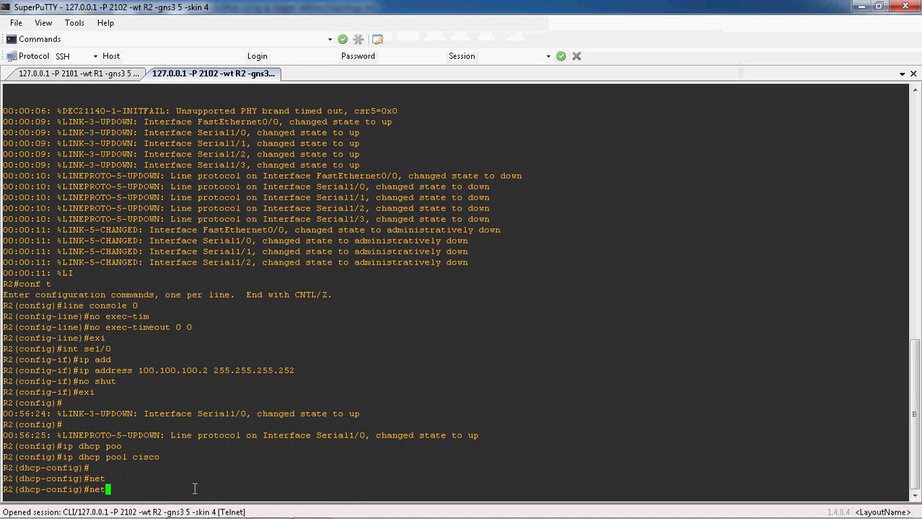
text(wo)
key(Tab)
text(172.16.1)
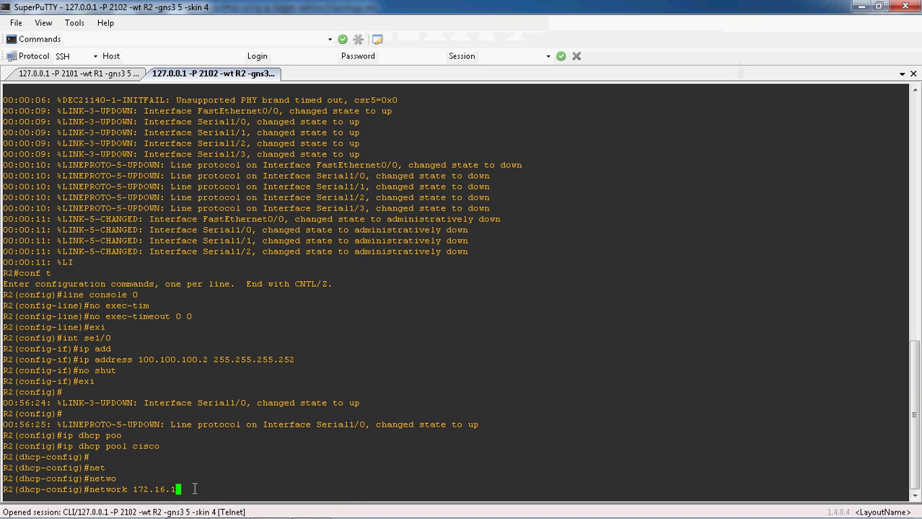
text(00.0 255.255.255.0)
key(Return)
Step: Set the DHCP pool's default router to 172.16.100.1
text(defa)
key(Tab)
text(172.165.)
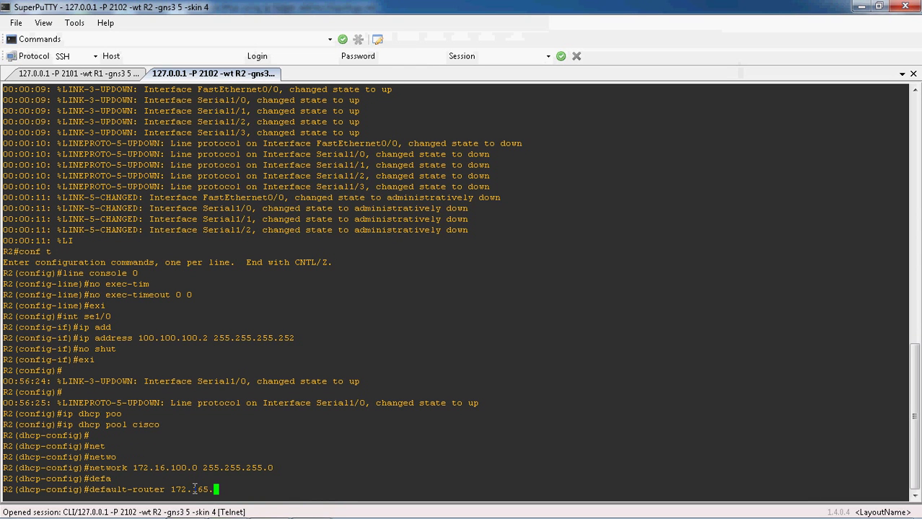
key(BackSpace)
key(BackSpace)
key(BackSpace)
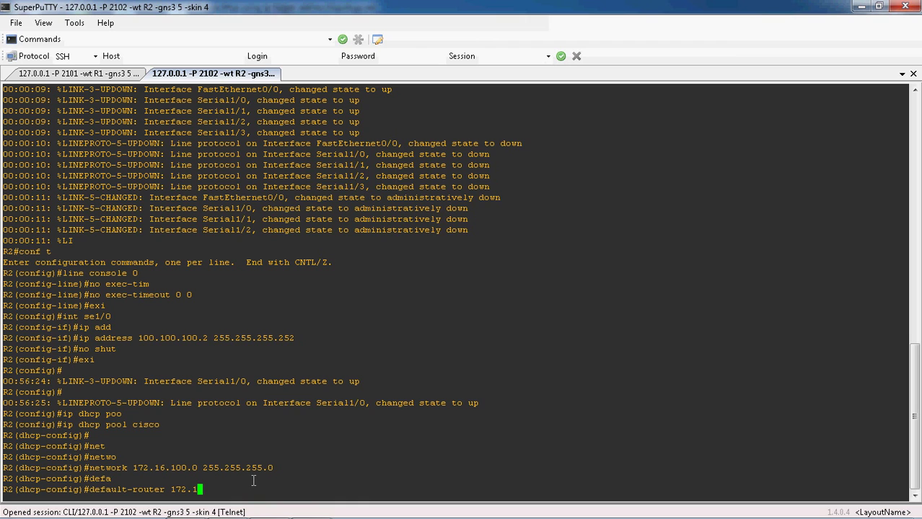
text(6.100.1)
key(Return)
Step: Set the DHCP pool's DNS server to 8.8.8.8 and exit DHCP configuration mode
text(\)
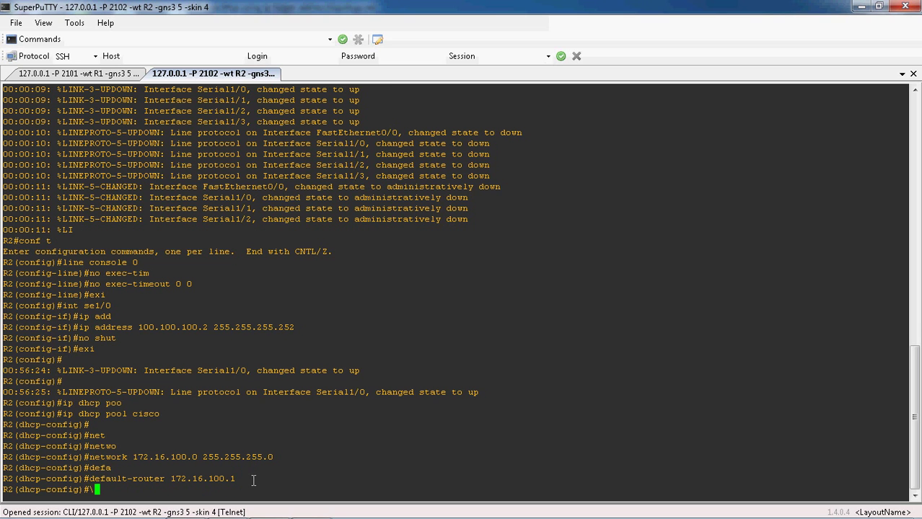
key(BackSpace)
text(dns)
key(Tab)
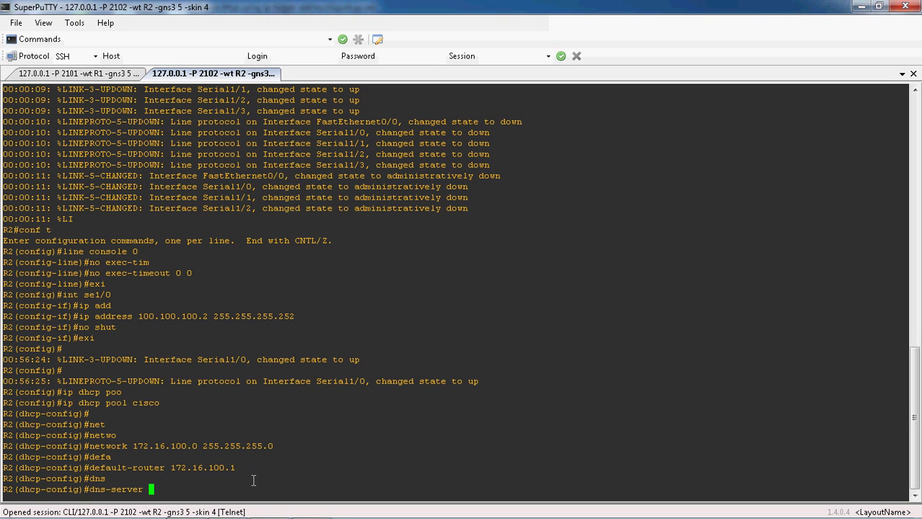
text(8.8.78.)
key(BackSpace)
key(BackSpace)
key(BackSpace)
text(8.8)
key(Return)
text(exi)
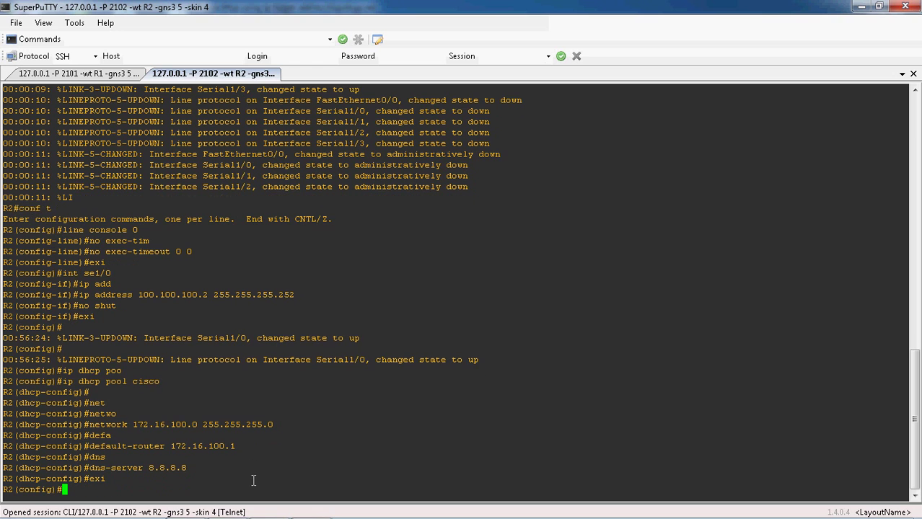
key(Return)
Step: Check the network topology in GNS3 and bring up R1's console session in SuperPuTTY
click(189, 509)
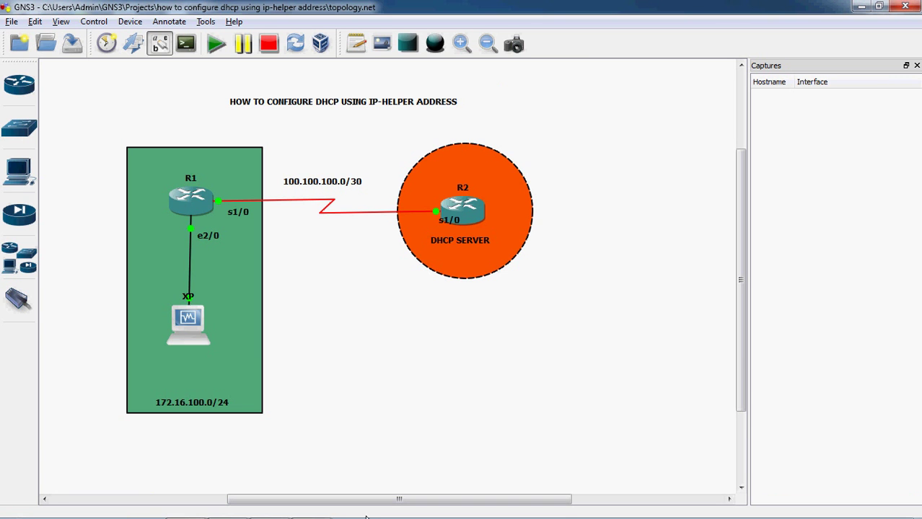
click(269, 507)
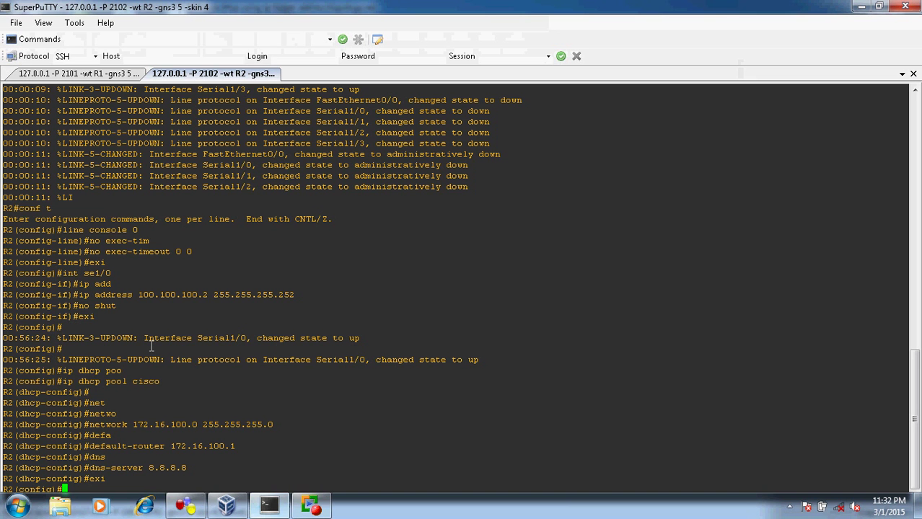
click(76, 74)
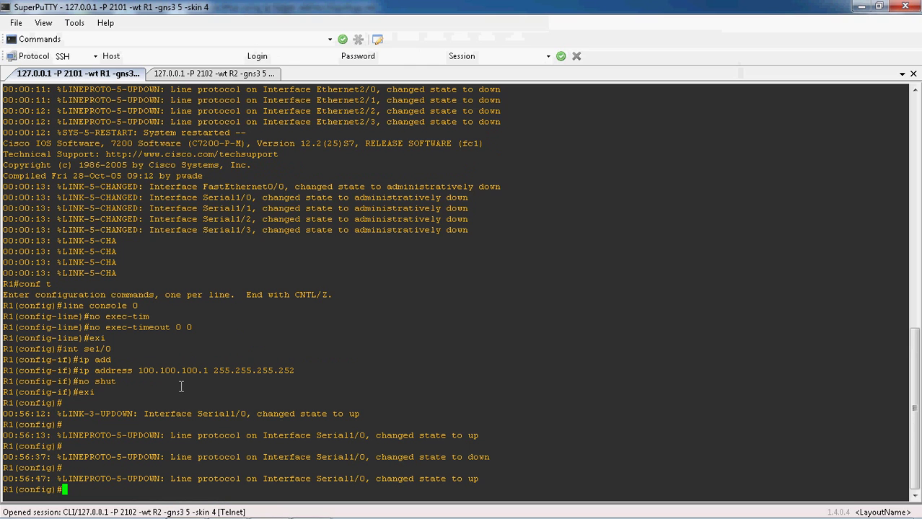
Step: Check R1's link to the XP client in the GNS3 topology and enter interface configuration for e2/0 on R1
click(186, 506)
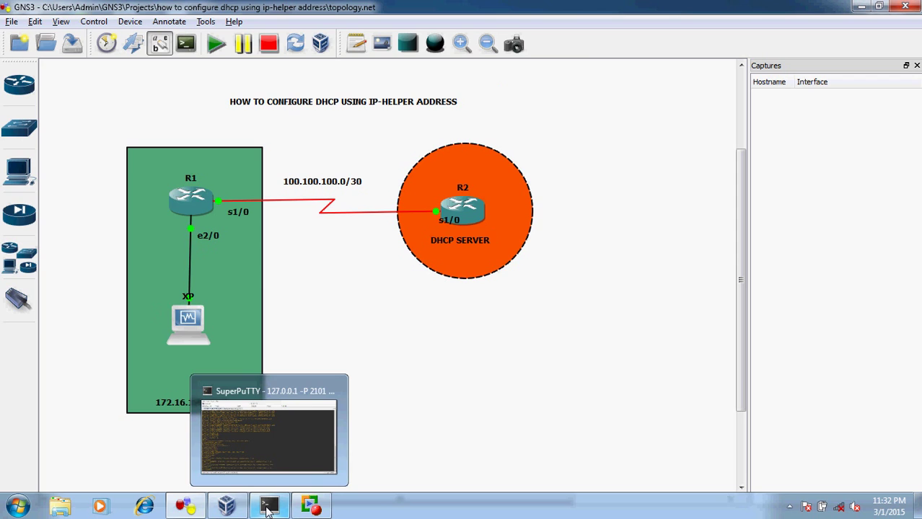
click(268, 509)
text(int e)
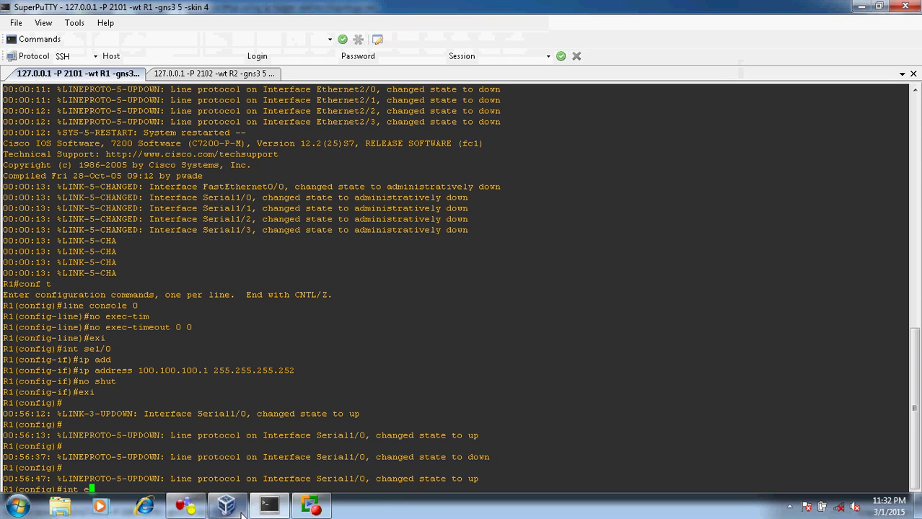
click(226, 507)
click(226, 508)
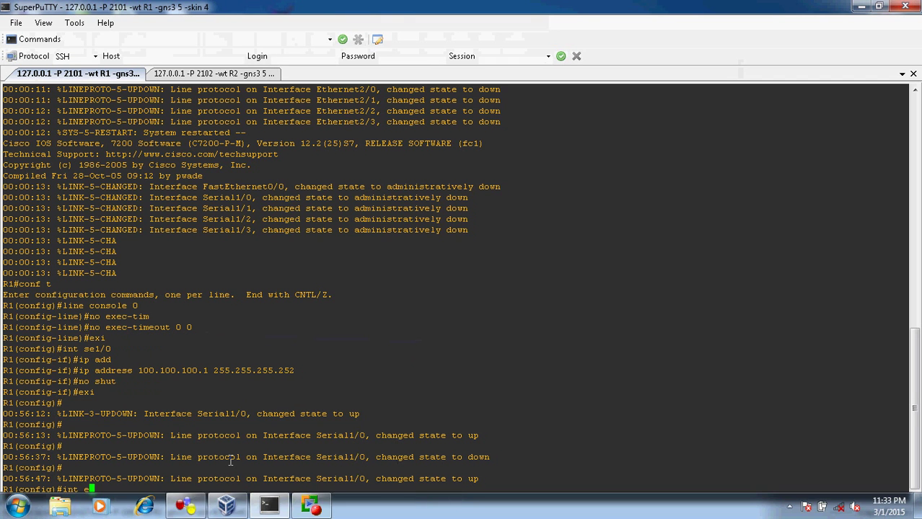
text(2/0)
key(Return)
Step: Assign 172.16.100.1 with mask 255.255.255.0 to R1's e2/0 interface and enable the interface
text(ip add)
key(Tab)
text(172)
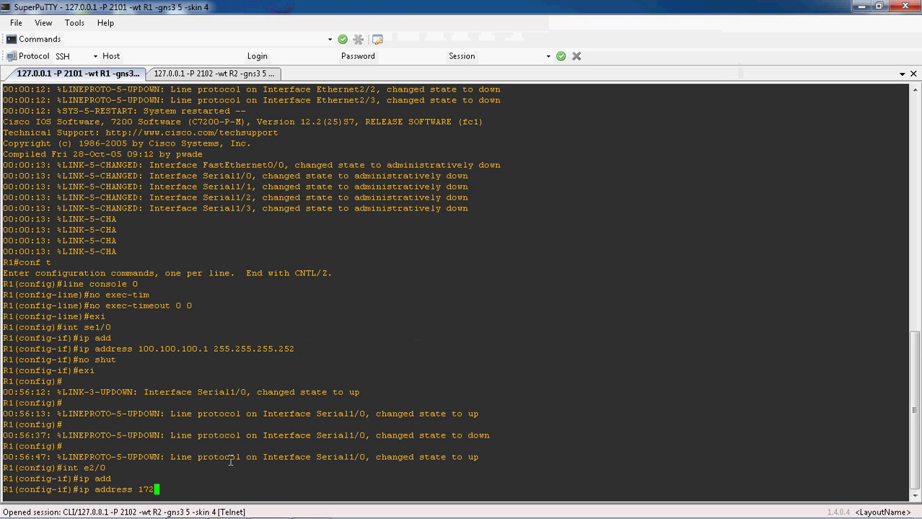
text(.16.100.1 )
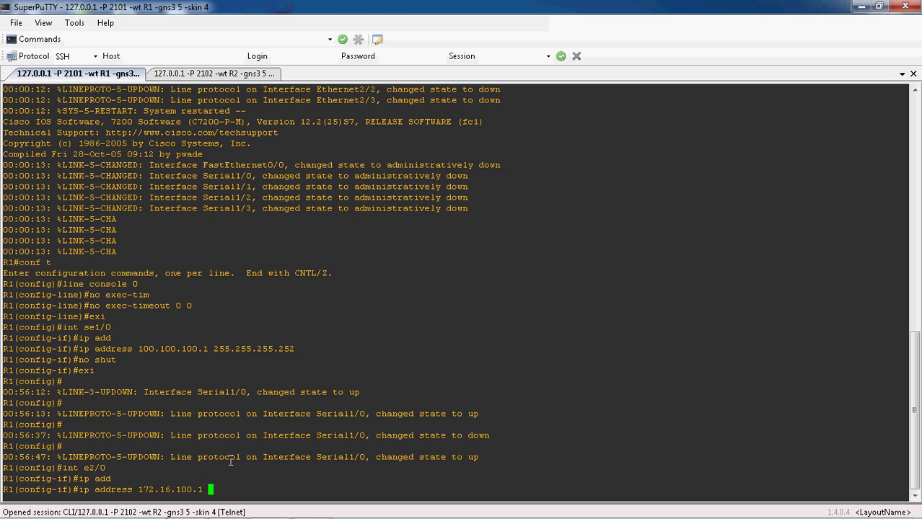
text(255.255.255.0)
key(Return)
text(no shut)
key(Return)
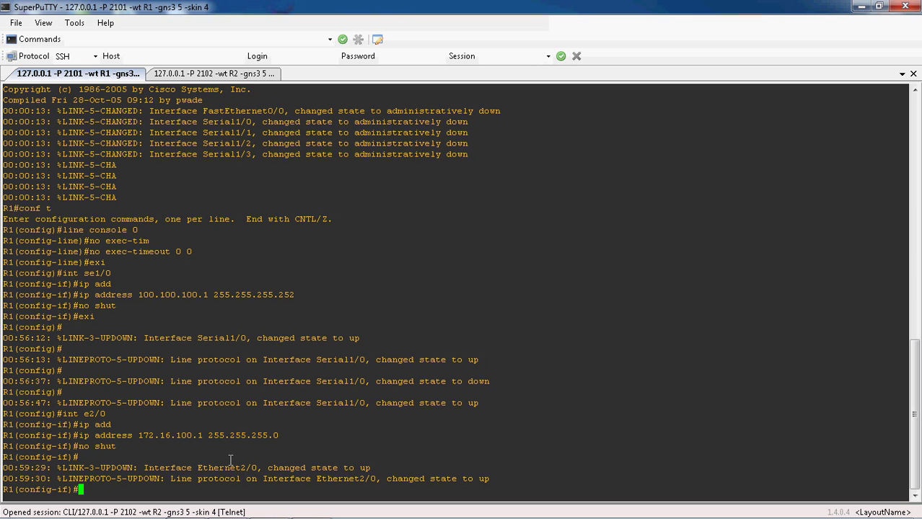
Step: Review R1's e2/0 interface and the XP client in the GNS3 topology and return to R1's console in SuperPuTTY
click(185, 505)
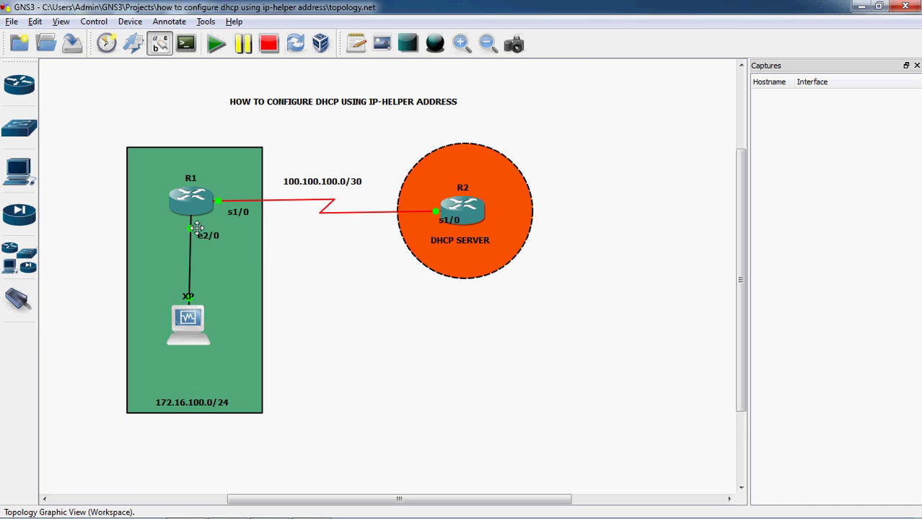
mouse_move(188, 204)
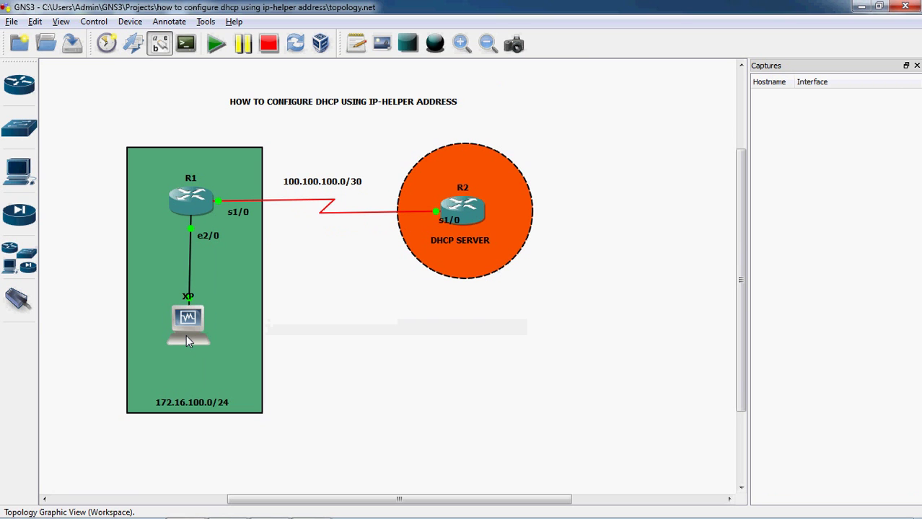
mouse_move(186, 341)
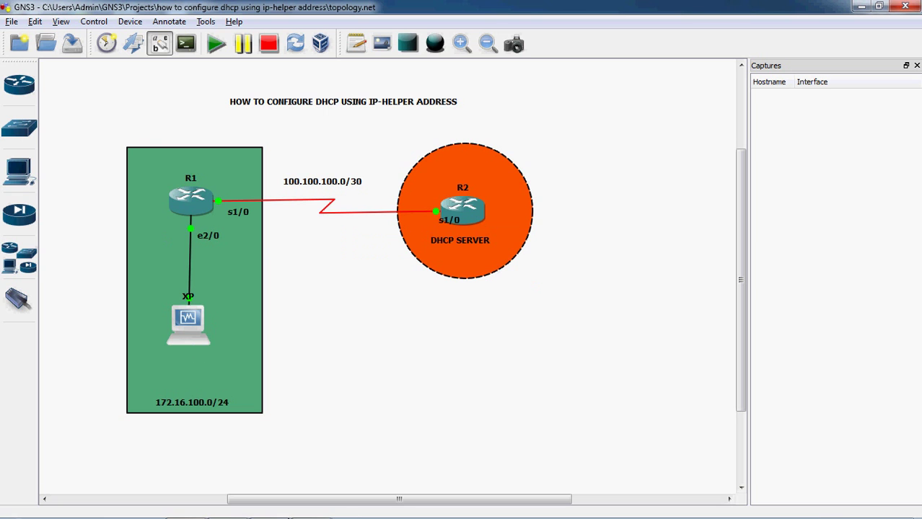
click(268, 507)
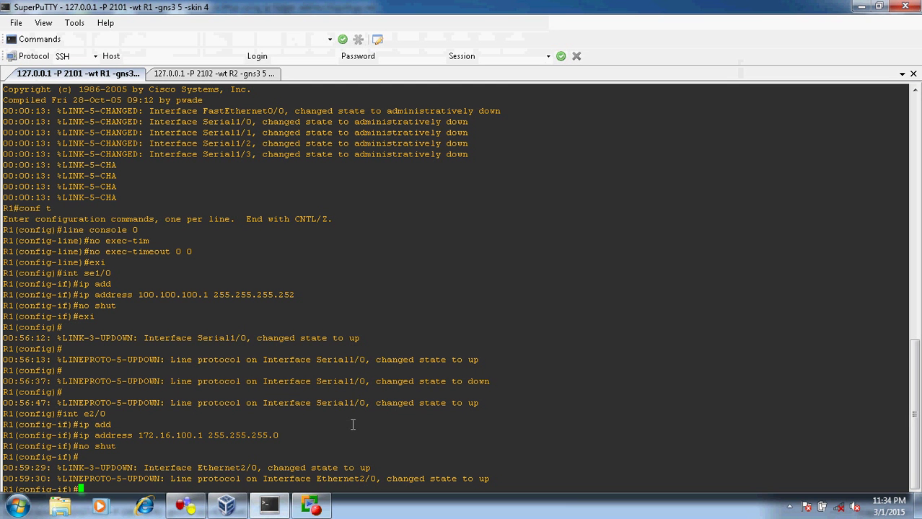